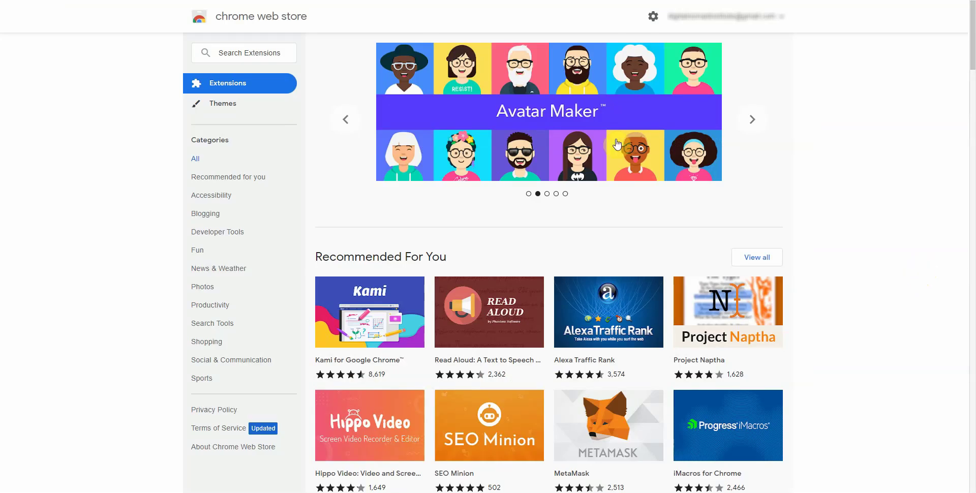
- Search the Chrome Web Store for 'vidiq', open the vidIQ Vision for YouTube listing, then go to the vidIQ dashboard
{"action": "left_click", "coordinate": [263, 53]}
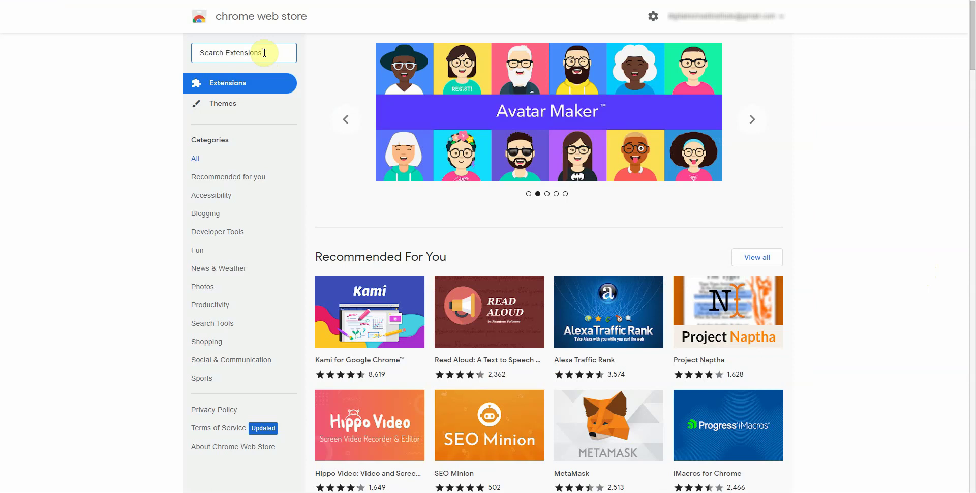
{"action": "type", "text": "vidiq"}
{"action": "key", "text": "Return"}
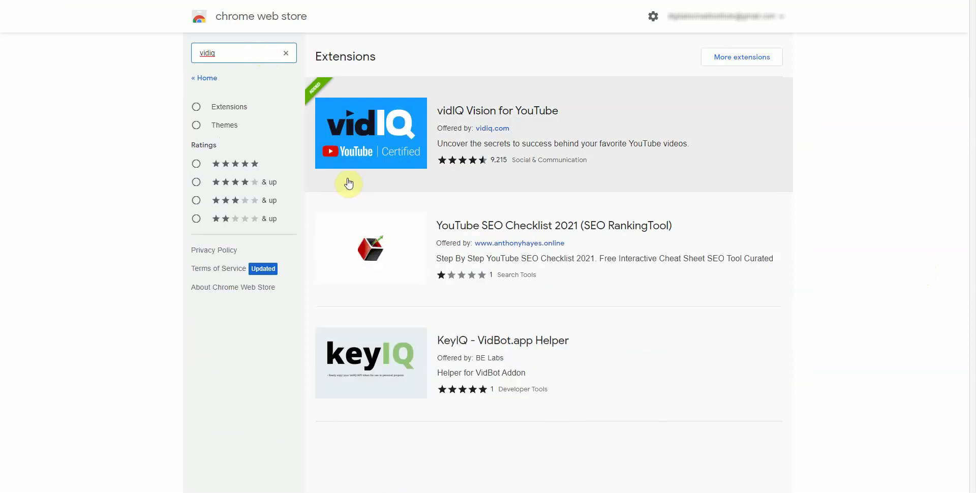
{"action": "left_click", "coordinate": [357, 148]}
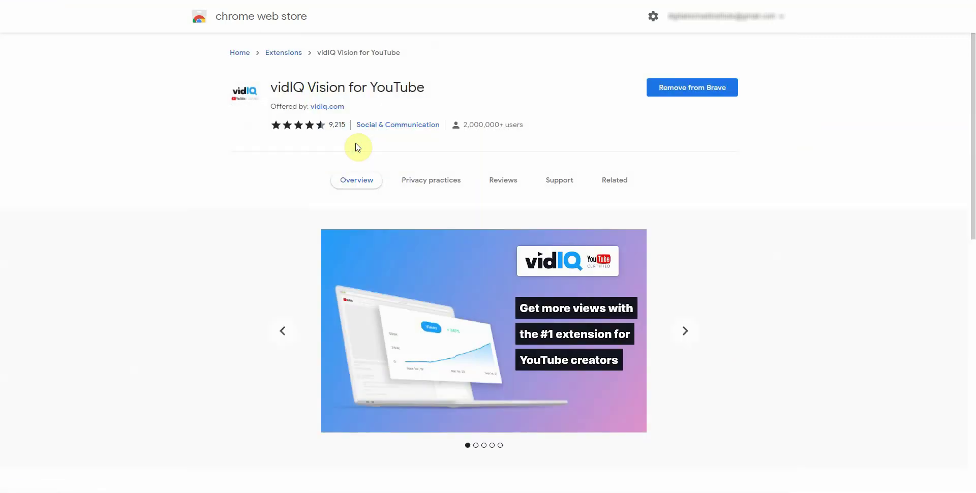
{"action": "left_click", "coordinate": [704, 94]}
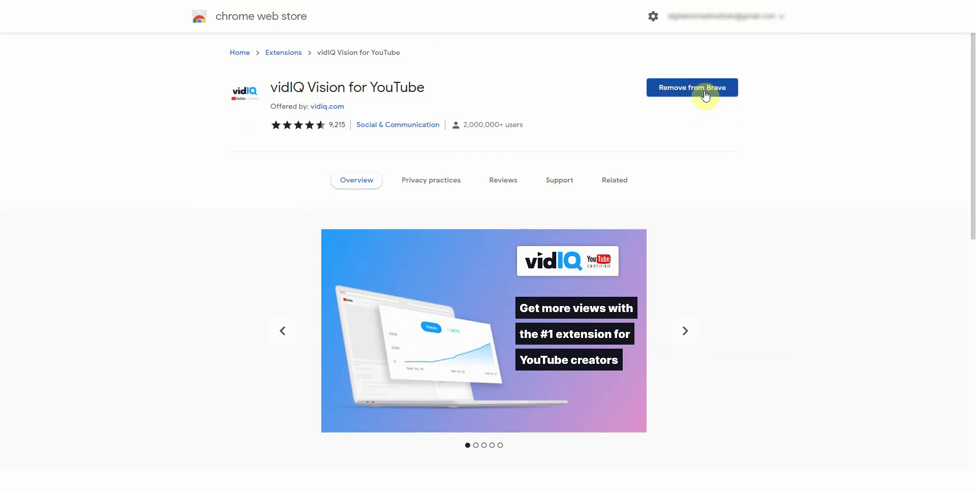
{"action": "left_click", "coordinate": [778, 2]}
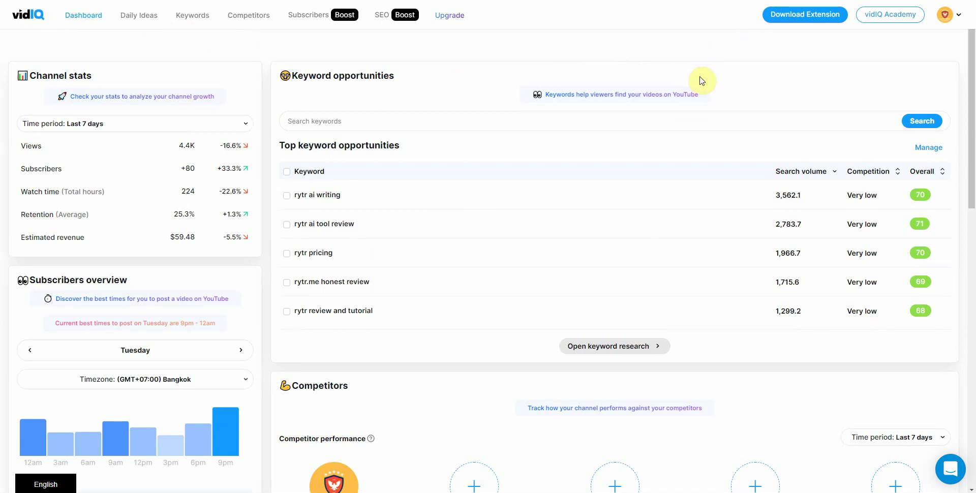
- Start a keyword search from the vidIQ dashboard's Search keywords box
{"action": "left_click", "coordinate": [680, 117]}
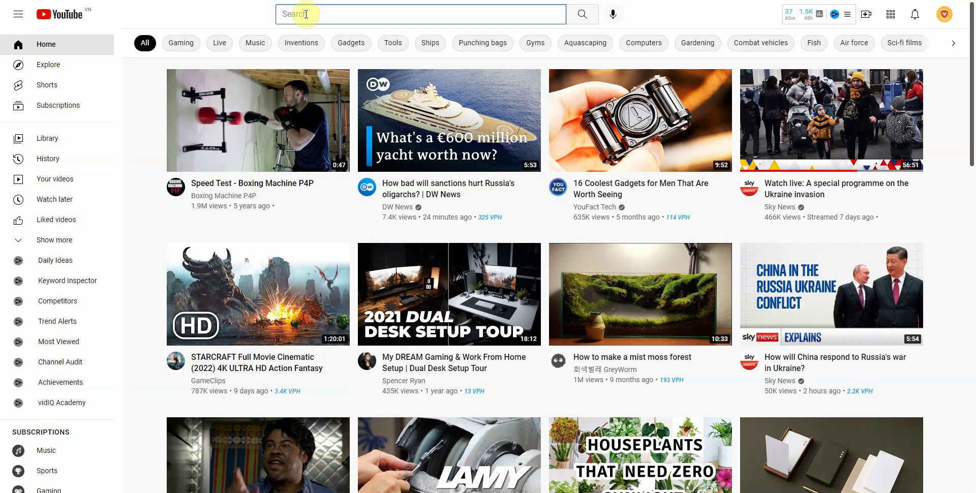
- Search YouTube for crypto and filter the results to Type: Channel
{"action": "type", "text": "crp"}
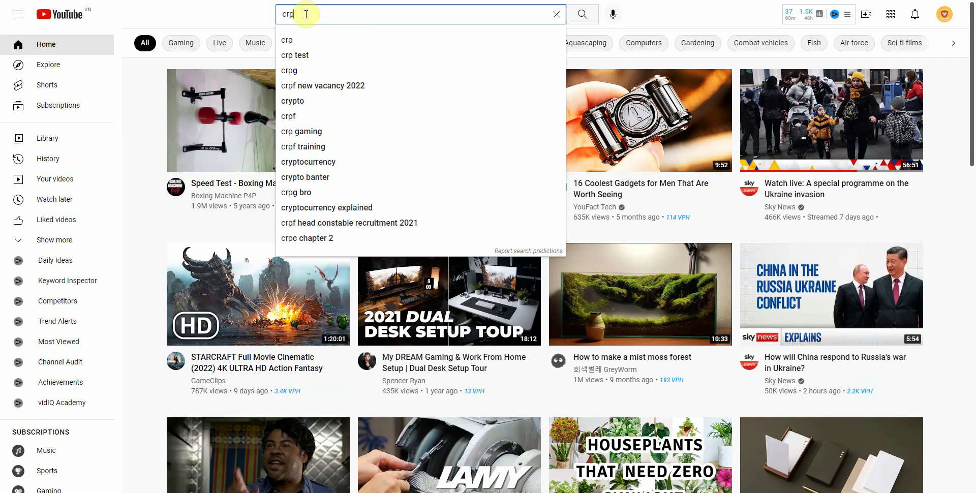
{"action": "type", "text": "ty"}
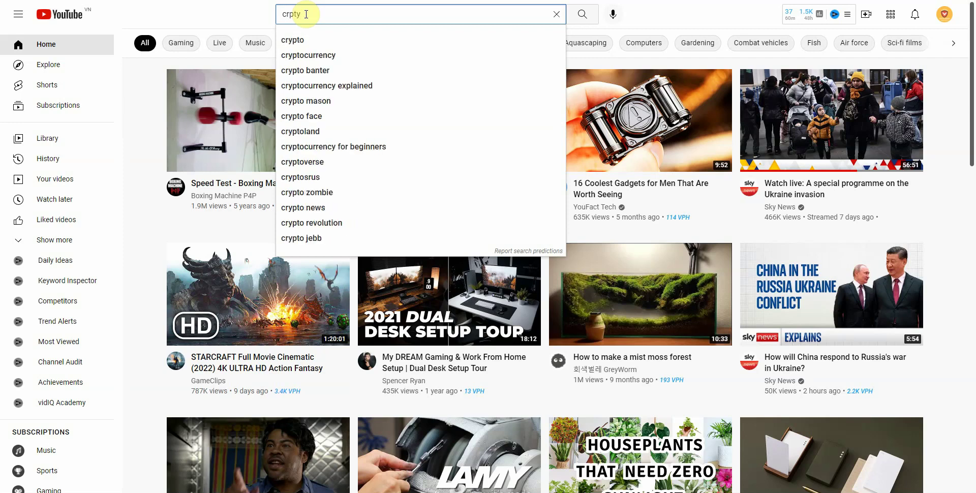
{"action": "key", "text": "Return"}
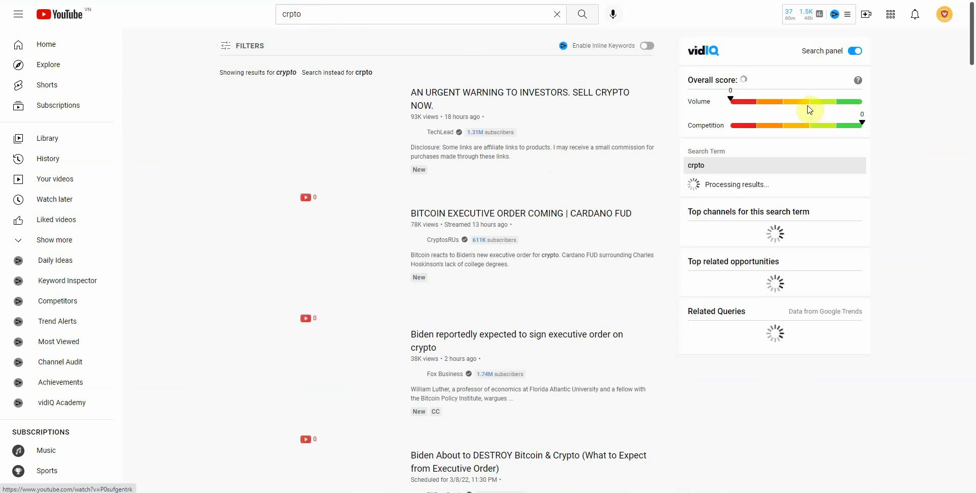
{"action": "left_click", "coordinate": [246, 48]}
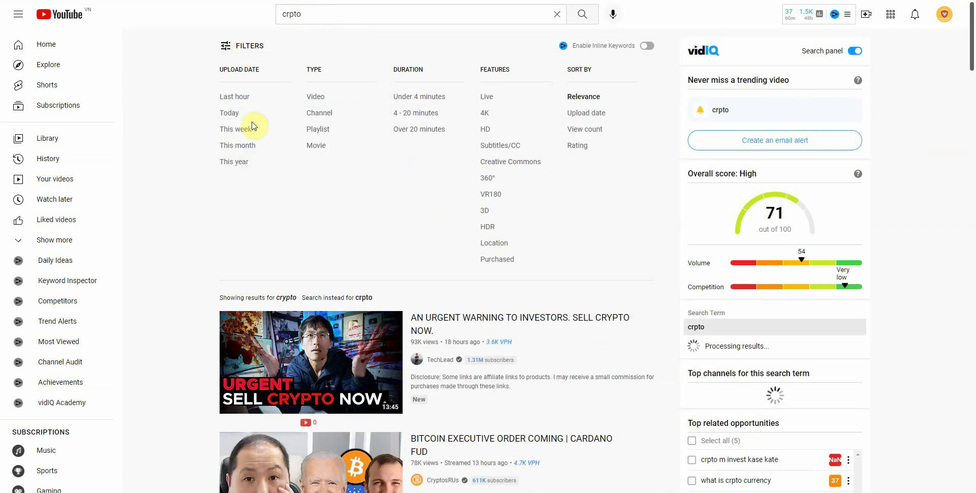
{"action": "left_click", "coordinate": [322, 113]}
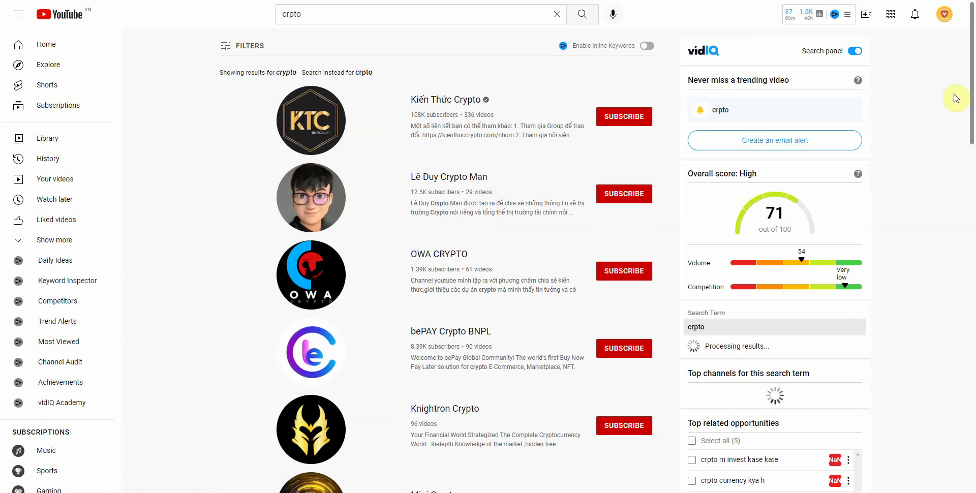
- Scroll down the crypto channel results until Crypto Revenue, Shift Crypto and MACro Crypto appear
{"action": "scroll", "coordinate": [971, 60], "scroll_direction": "down", "scroll_amount": 1}
{"action": "left_click_drag", "start_coordinate": [972, 60], "coordinate": [972, 89]}
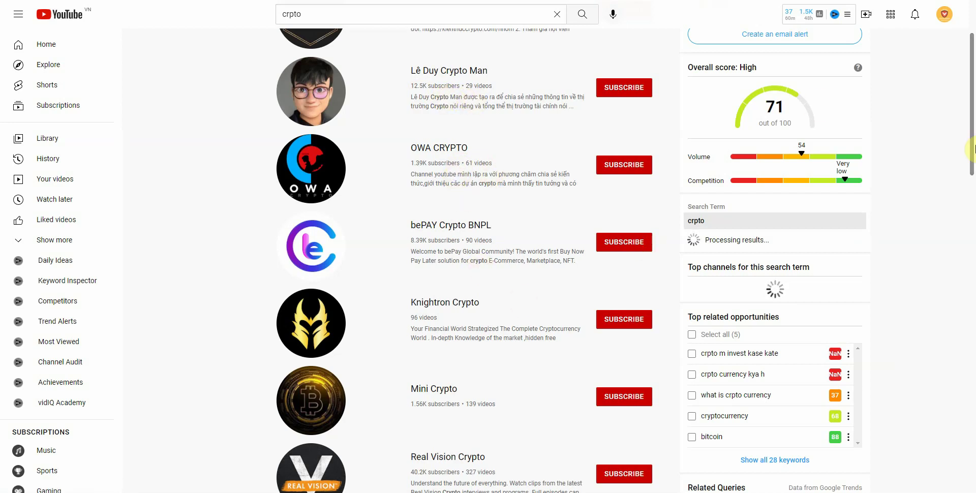
{"action": "left_click_drag", "start_coordinate": [973, 148], "coordinate": [947, 442]}
{"action": "scroll", "coordinate": [966, 405], "scroll_direction": "down", "scroll_amount": 1}
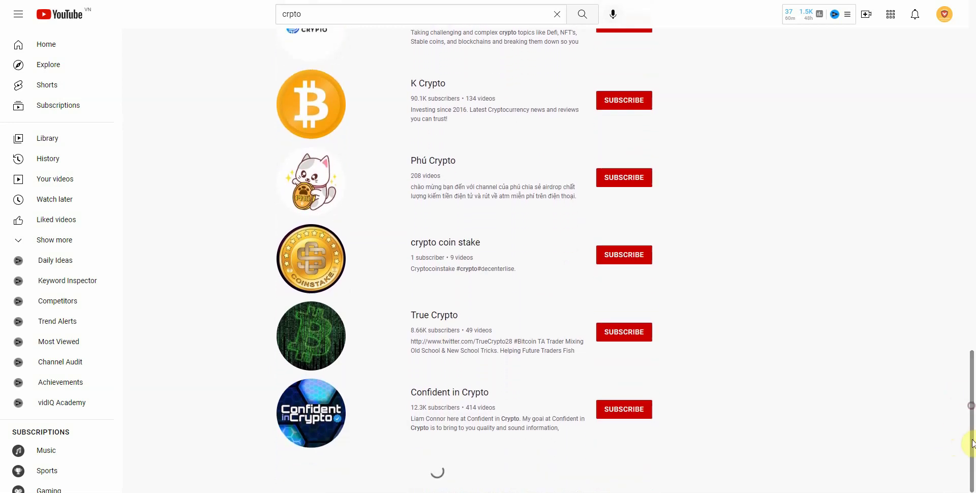
{"action": "left_click_drag", "start_coordinate": [970, 257], "coordinate": [965, 322]}
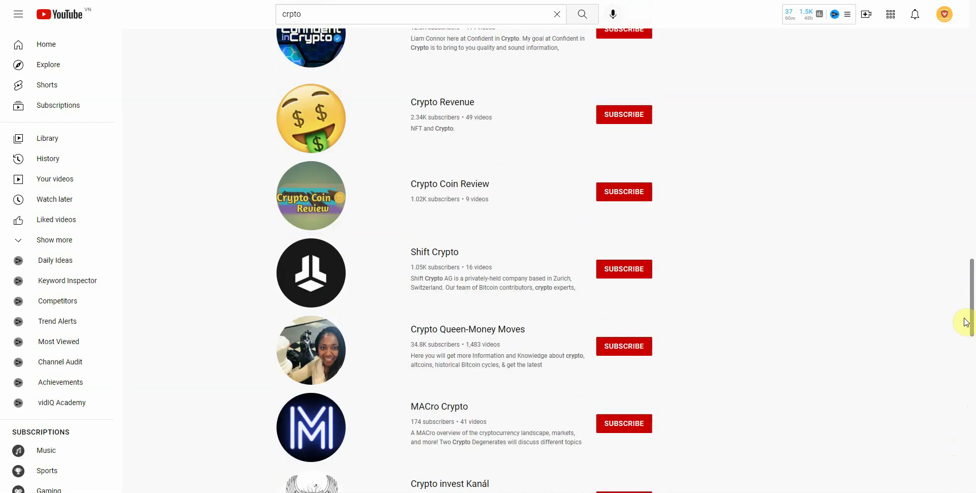
{"action": "left_click", "coordinate": [431, 254]}
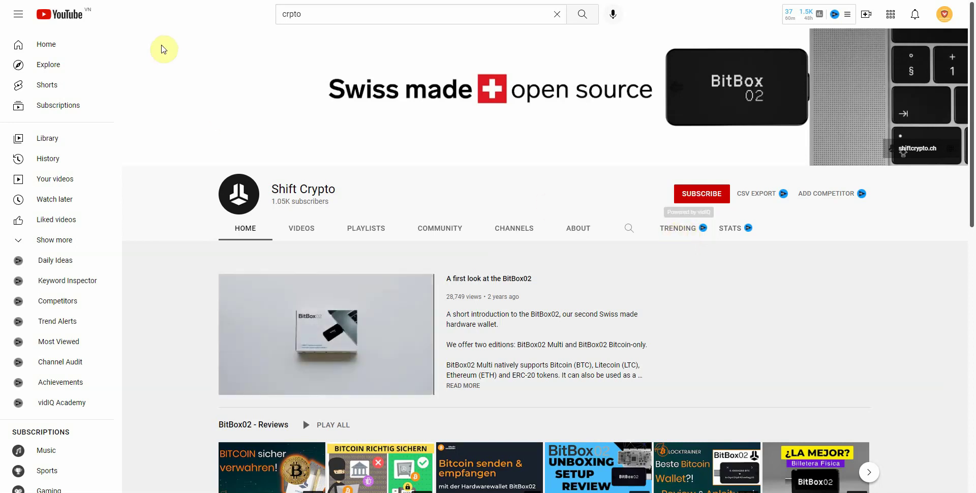
{"action": "left_click", "coordinate": [682, 229]}
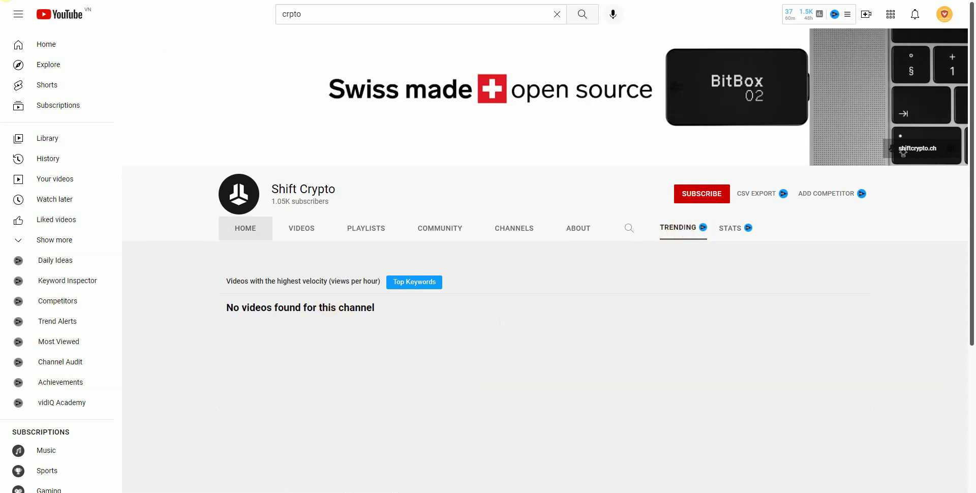
{"action": "key", "text": "alt+Left"}
{"action": "left_click_drag", "start_coordinate": [971, 282], "coordinate": [972, 403]}
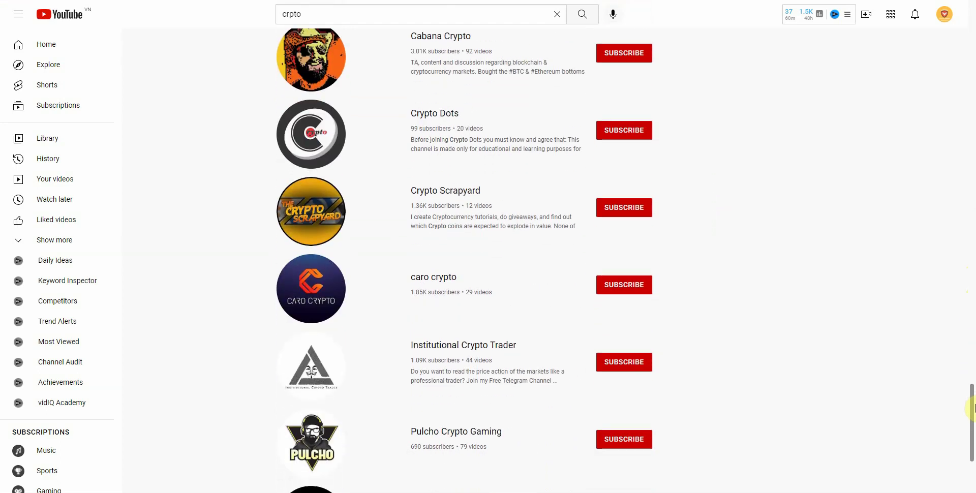
{"action": "left_click", "coordinate": [433, 196]}
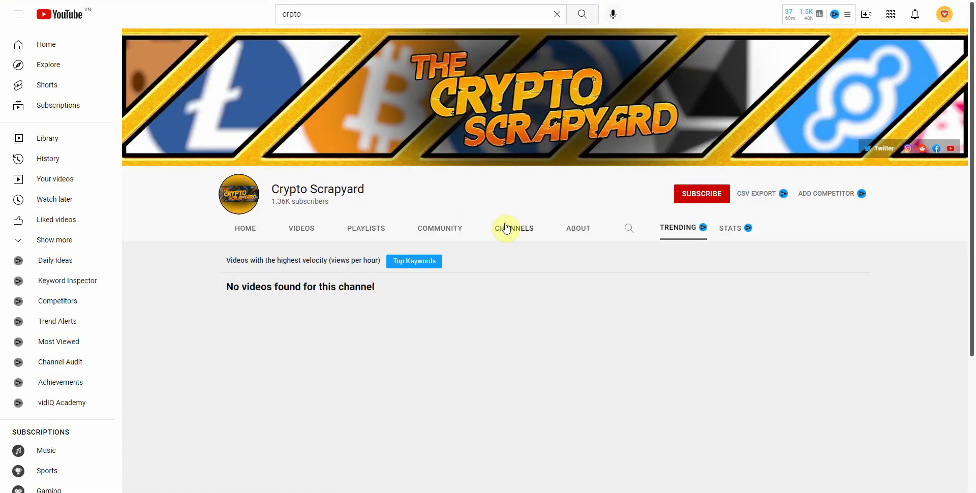
{"action": "left_click", "coordinate": [250, 229]}
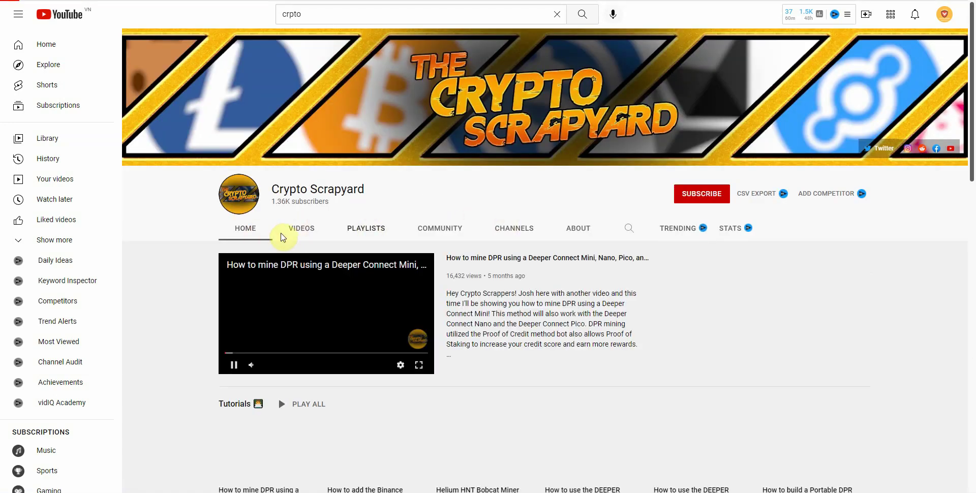
{"action": "left_click", "coordinate": [687, 230]}
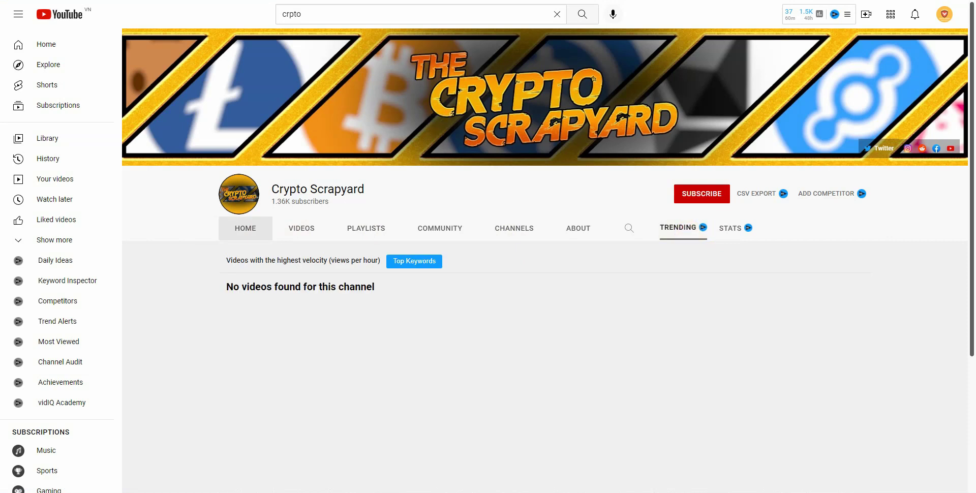
{"action": "key", "text": "alt+Left"}
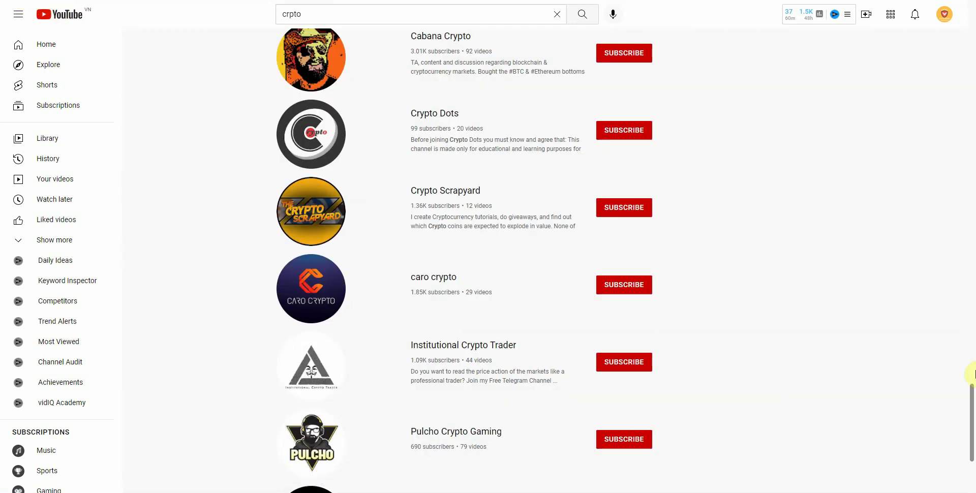
- View Grupo Trading Crypto's vidIQ TRENDING videos, then switch to the DNI Keyword List spreadsheet
{"action": "scroll", "coordinate": [971, 375], "scroll_direction": "down", "scroll_amount": 5}
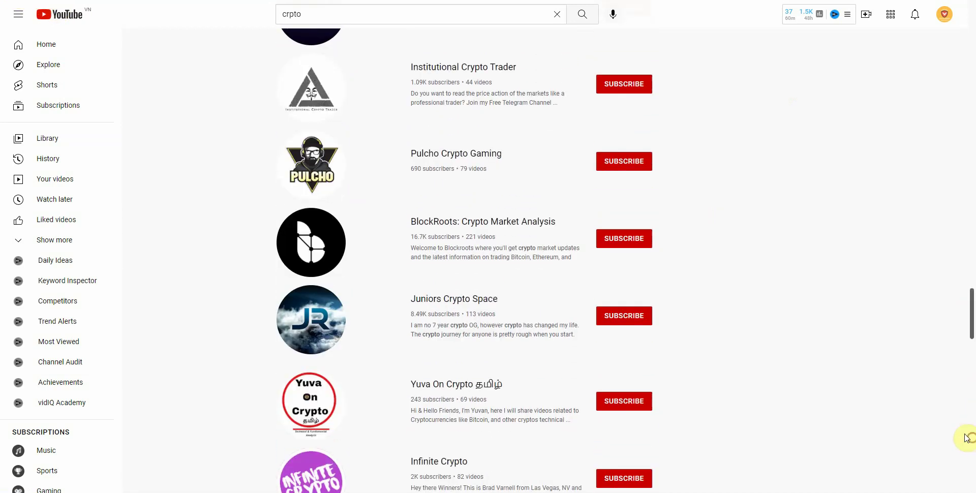
{"action": "scroll", "coordinate": [969, 328], "scroll_direction": "down", "scroll_amount": 3}
{"action": "left_click_drag", "start_coordinate": [972, 333], "coordinate": [972, 370]}
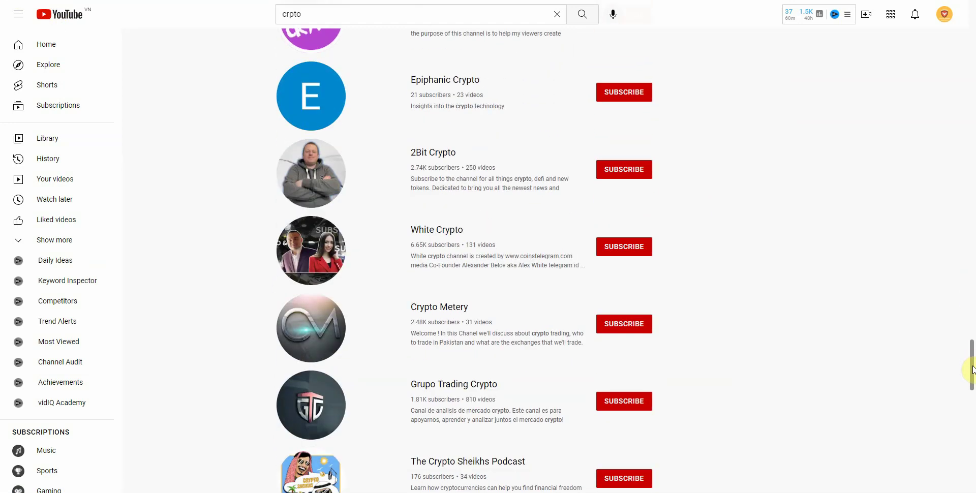
{"action": "left_click", "coordinate": [462, 385]}
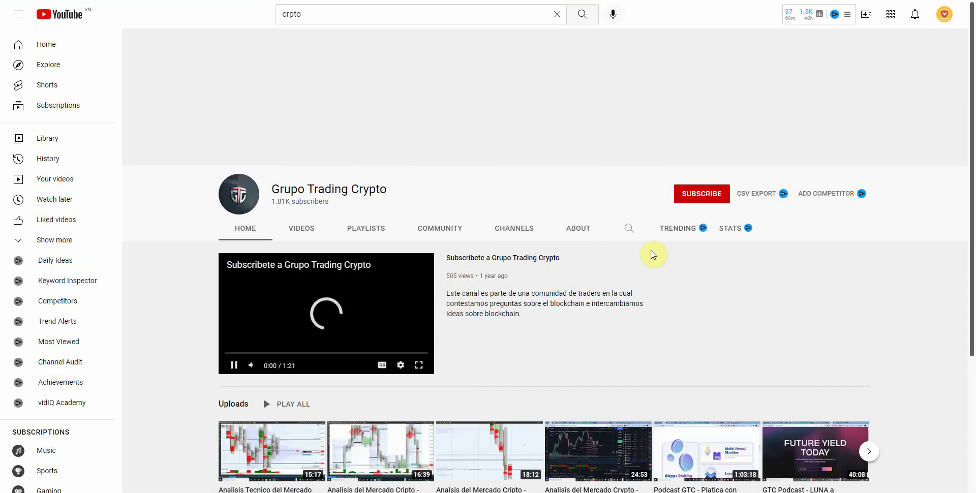
{"action": "left_click", "coordinate": [682, 235]}
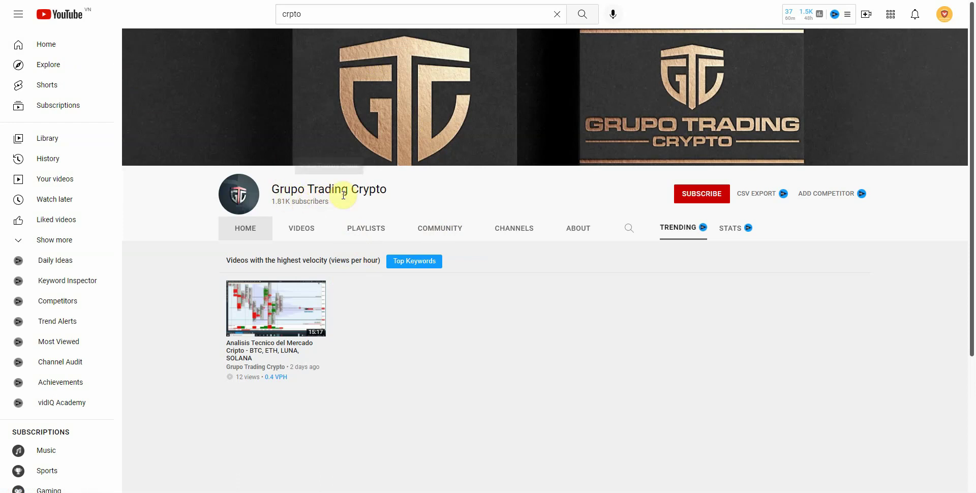
{"action": "left_click", "coordinate": [859, 1]}
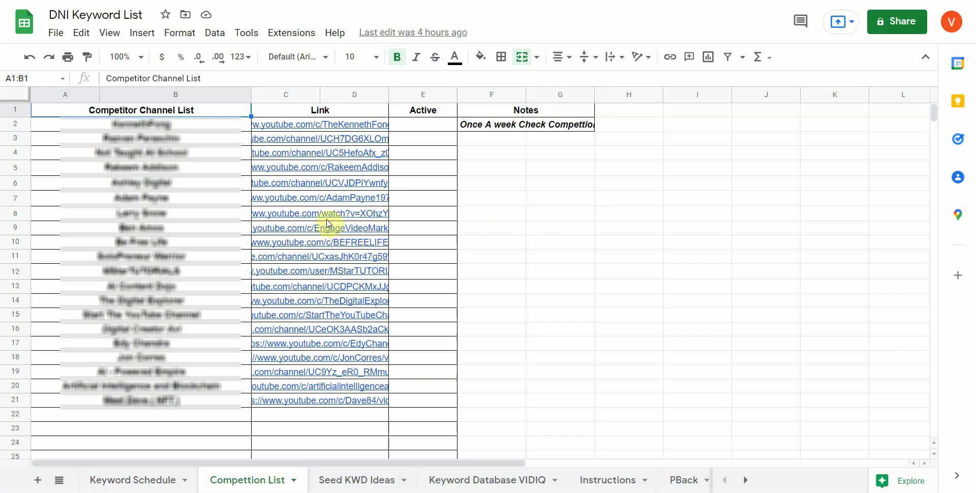
- Open the competitor channel linked in cell C21 of the Competition List sheet
{"action": "left_click", "coordinate": [305, 385]}
{"action": "left_click", "coordinate": [563, 334]}
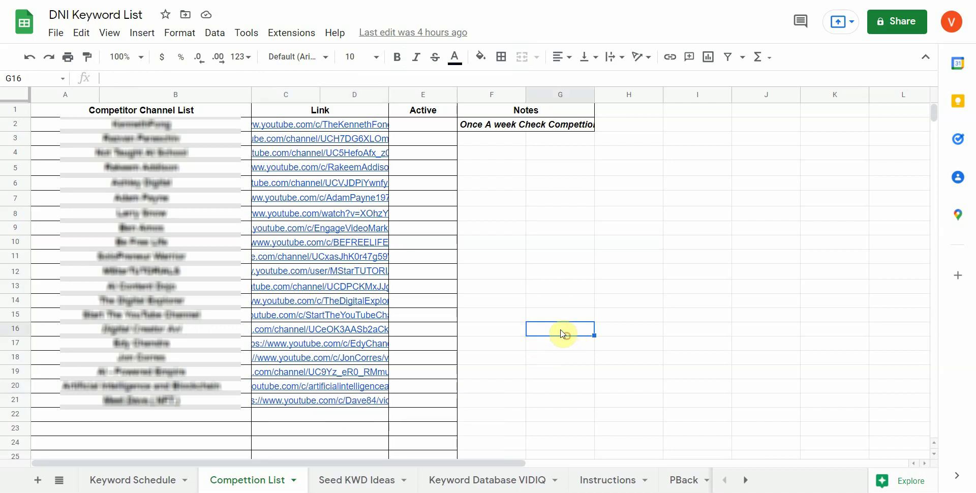
{"action": "left_click", "coordinate": [332, 400]}
- Open the Meet Dave channel and rank its videos by views per hour in vidIQ TRENDING
{"action": "left_click", "coordinate": [335, 423]}
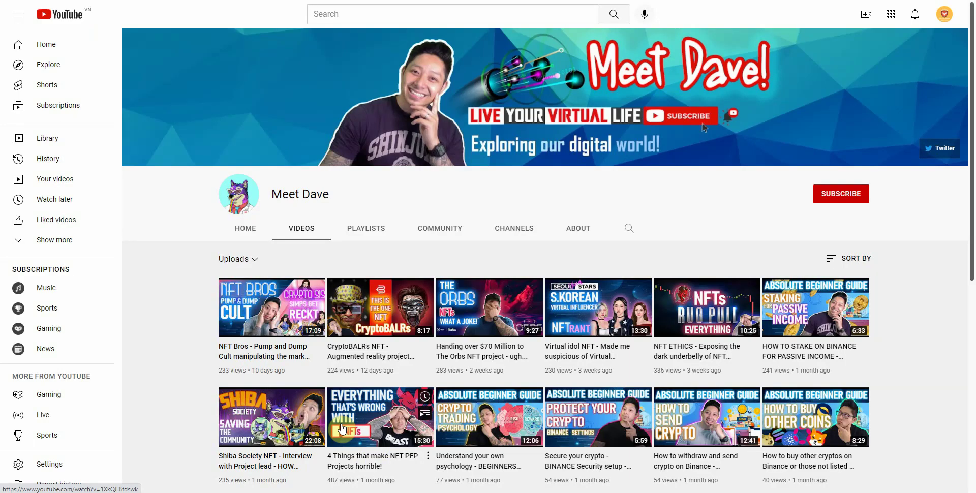
{"action": "left_click", "coordinate": [687, 233]}
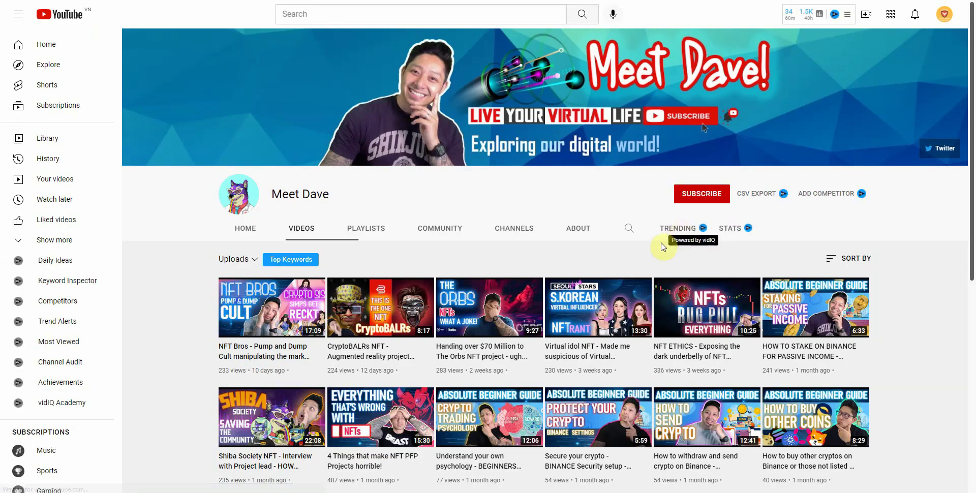
{"action": "mouse_move", "coordinate": [972, 113]}
{"action": "left_mouse_down"}
{"action": "mouse_move", "coordinate": [973, 122]}
{"action": "mouse_move", "coordinate": [973, 113]}
{"action": "left_mouse_up"}
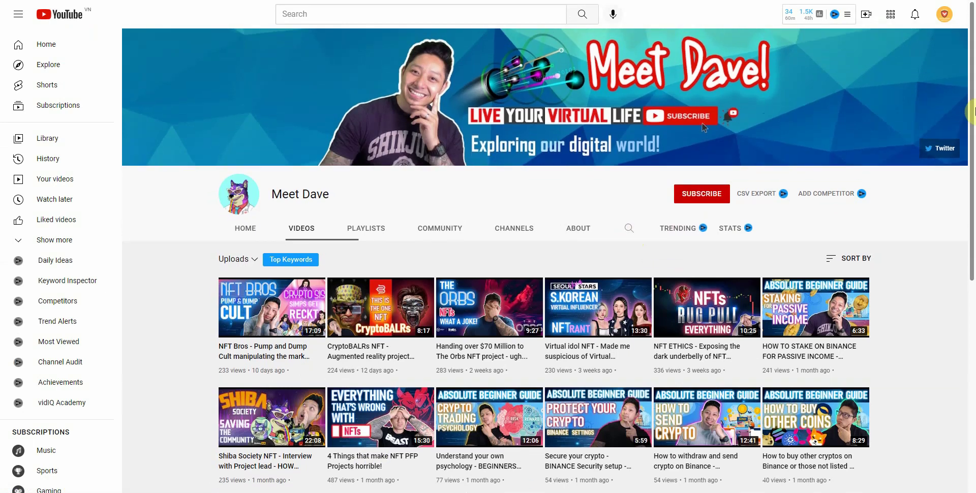
{"action": "left_click", "coordinate": [684, 231]}
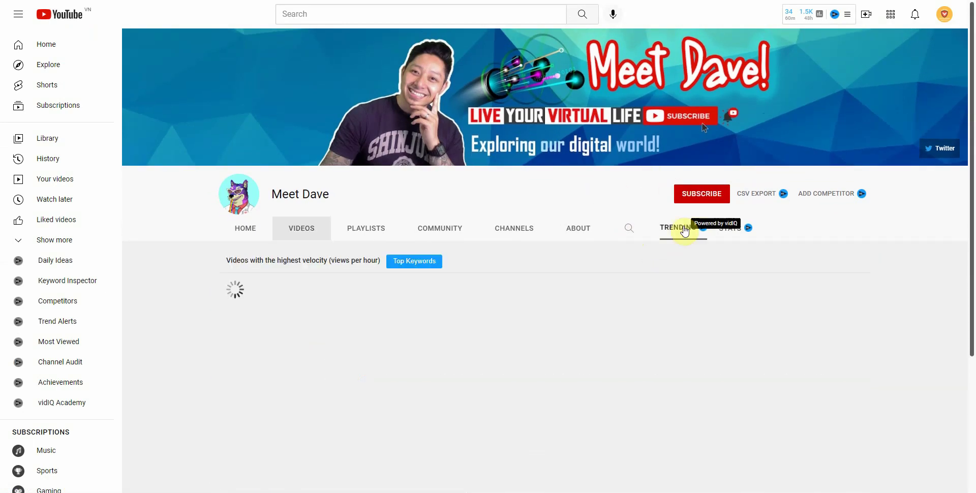
{"action": "left_click_drag", "start_coordinate": [971, 216], "coordinate": [971, 266]}
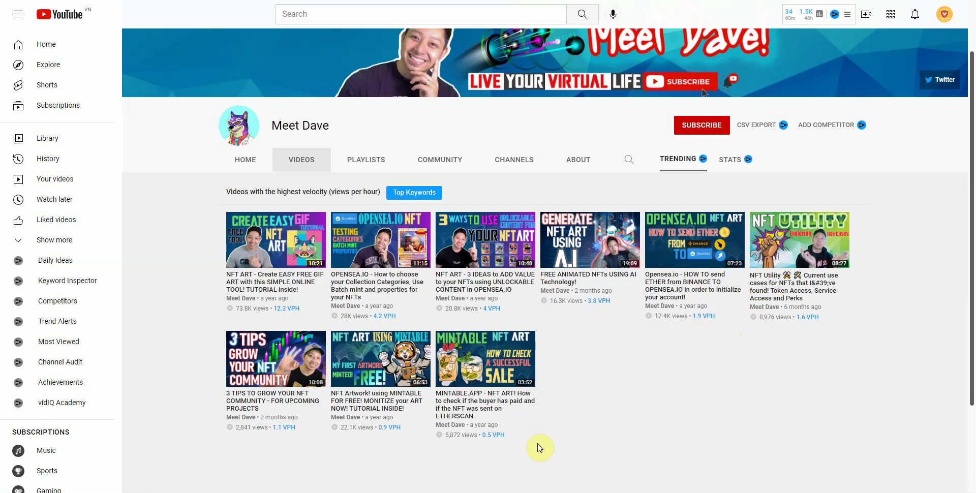
- Search 'vidi boost price' in a new tab and open vidIQ's Pricing & Plans page
{"action": "key", "text": "ctrl+t"}
{"action": "type", "text": "vidi boo"}
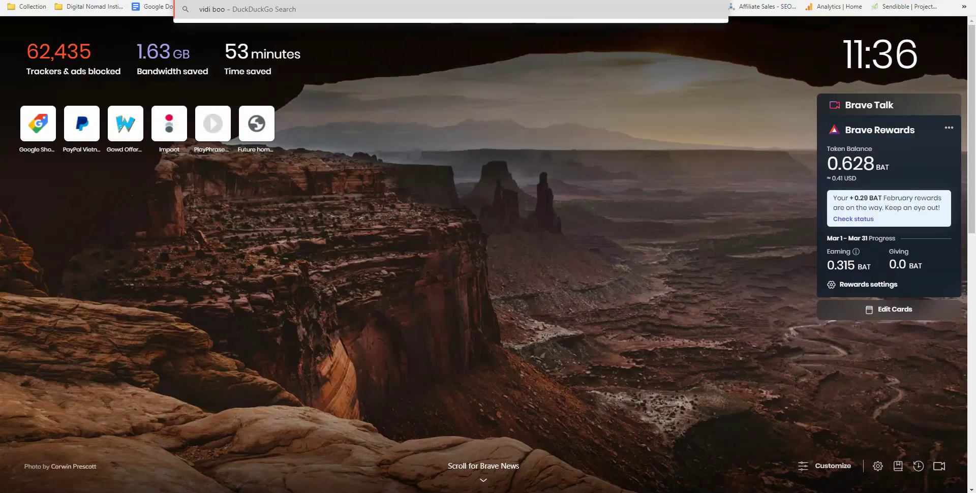
{"action": "type", "text": "st price"}
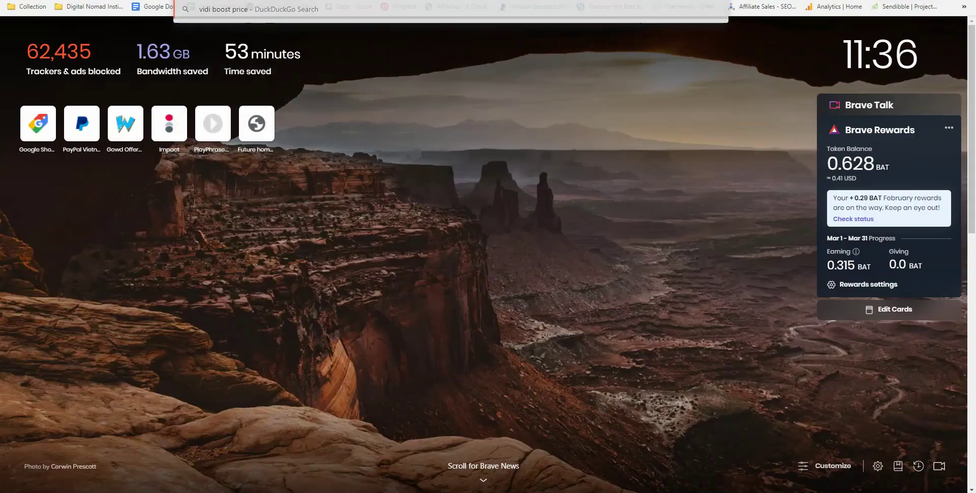
{"action": "key", "text": "Return"}
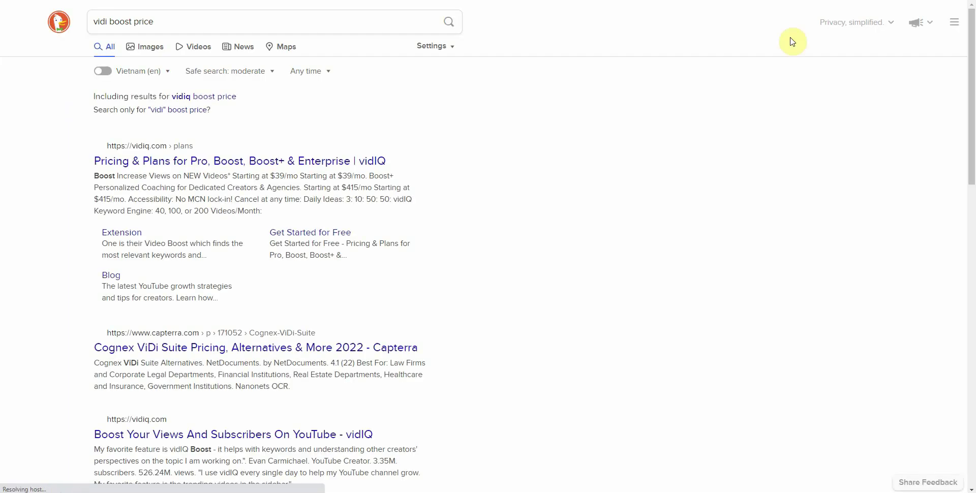
{"action": "left_click", "coordinate": [369, 161]}
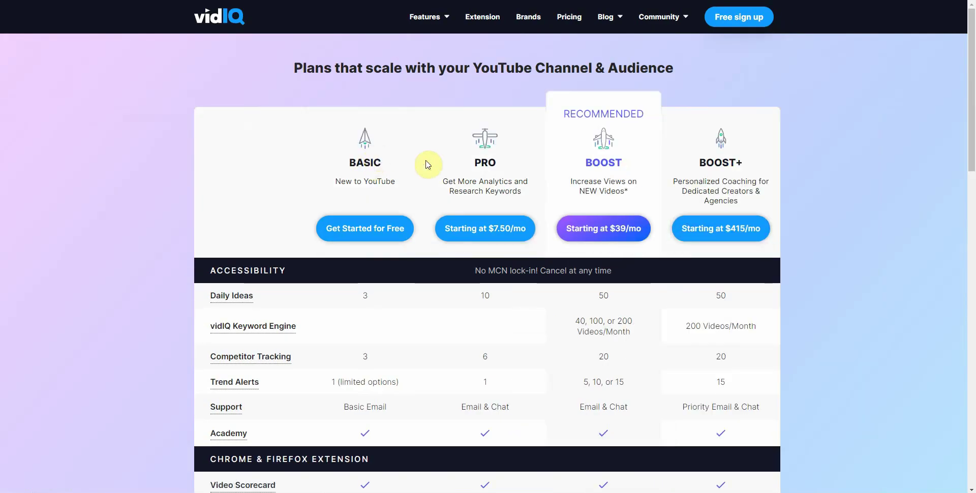
{"action": "left_click_drag", "start_coordinate": [972, 121], "coordinate": [972, 128]}
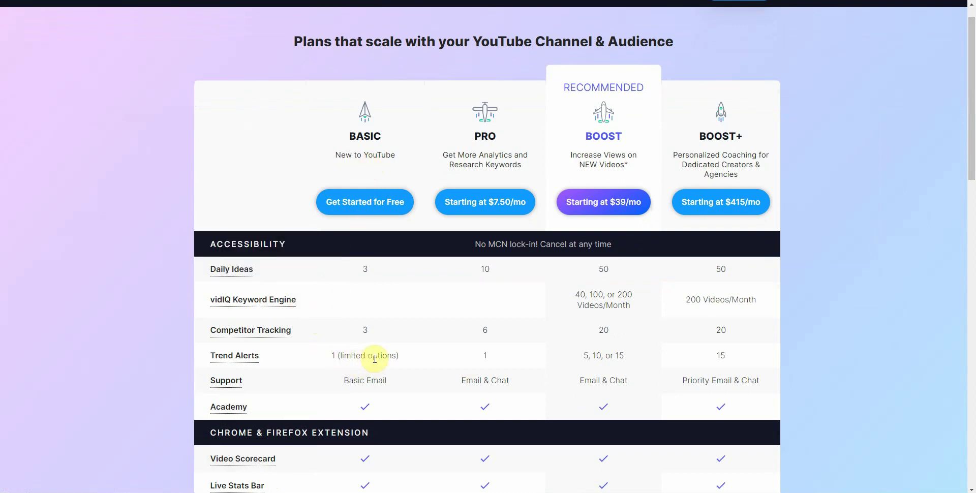
{"action": "mouse_move", "coordinate": [971, 149]}
{"action": "left_mouse_down"}
{"action": "mouse_move", "coordinate": [967, 338]}
{"action": "mouse_move", "coordinate": [971, 148]}
{"action": "left_mouse_up"}
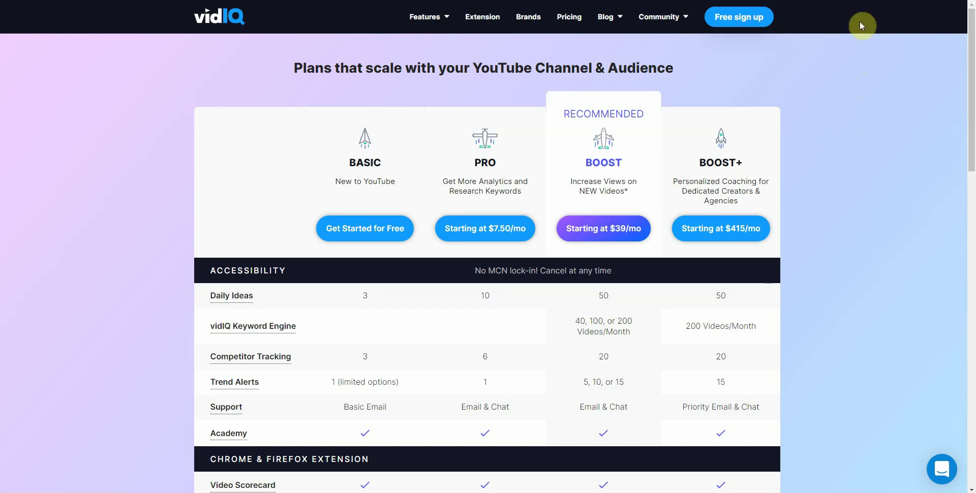
- Search the web for 'google trends' in a new tab and open the Google Trends site
{"action": "key", "text": "ctrl+t"}
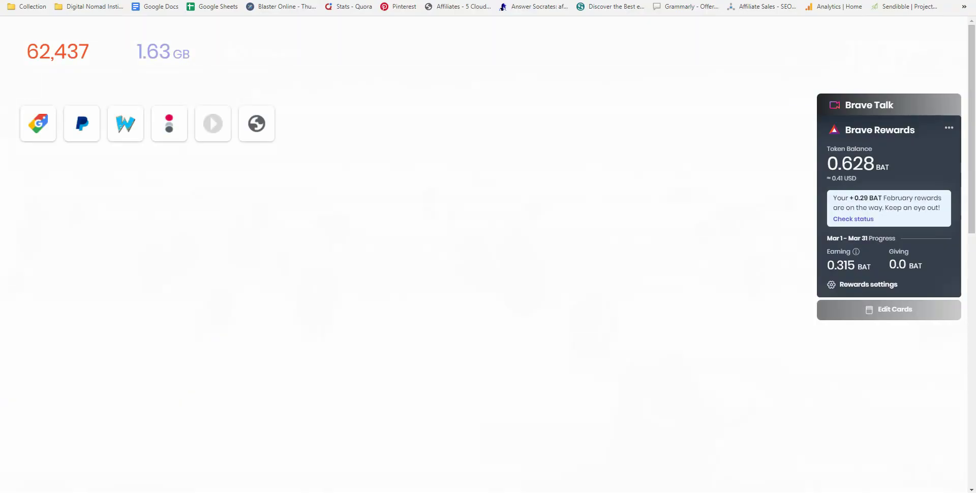
{"action": "type", "text": "google trends"}
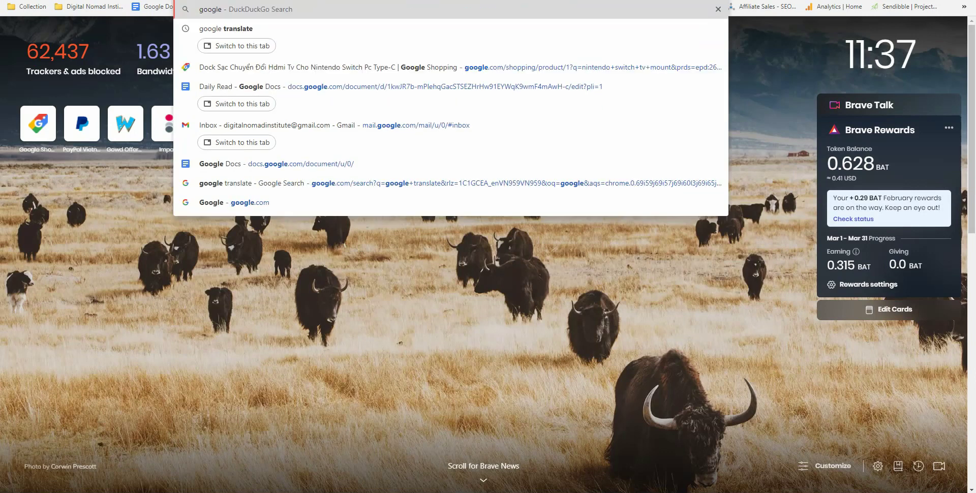
{"action": "key", "text": "Return"}
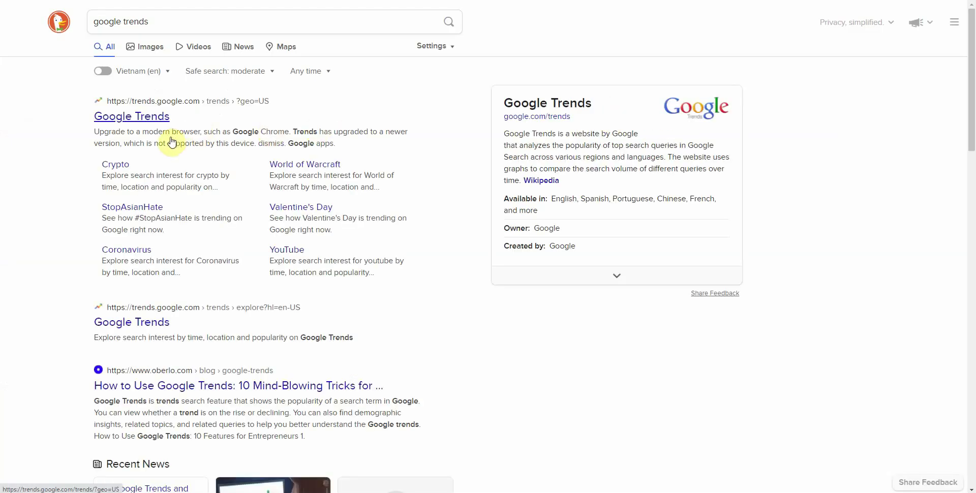
{"action": "left_click", "coordinate": [145, 117]}
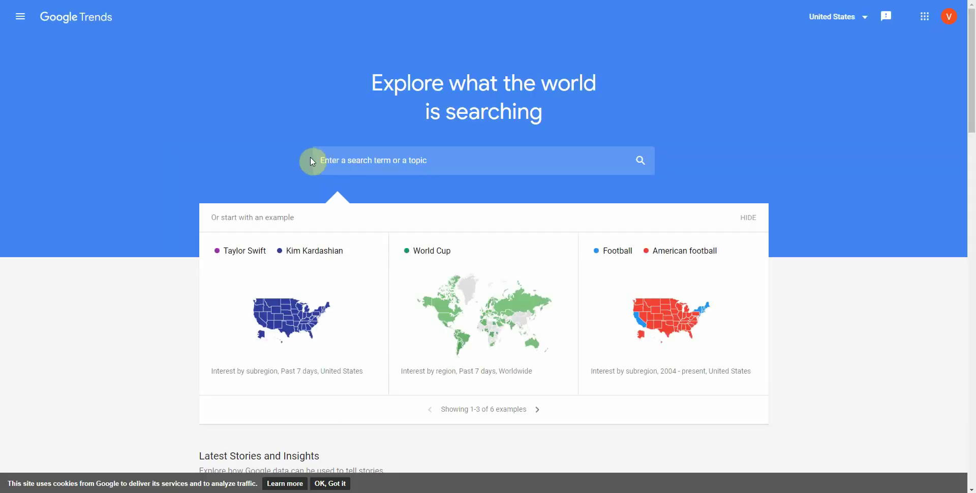
- Explore Google Trends search interest for the term 'crypto'
{"action": "left_click", "coordinate": [356, 163]}
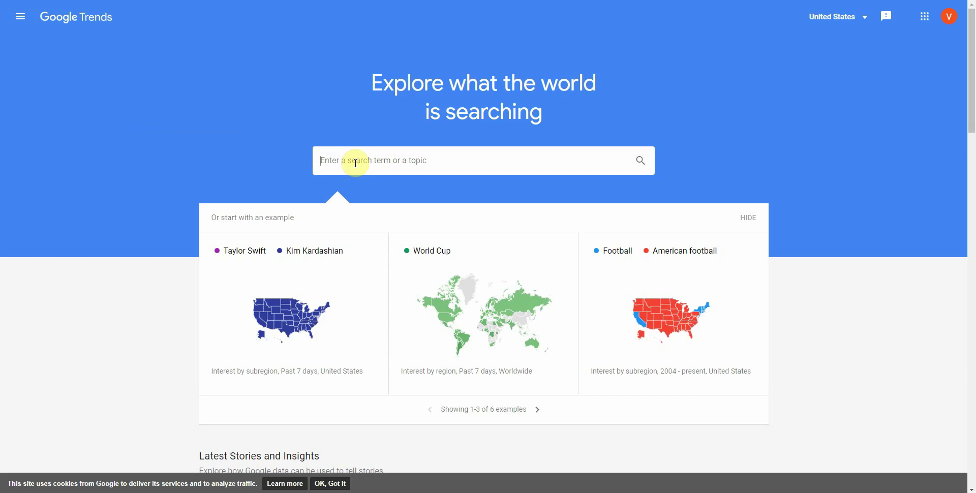
{"action": "type", "text": "c"}
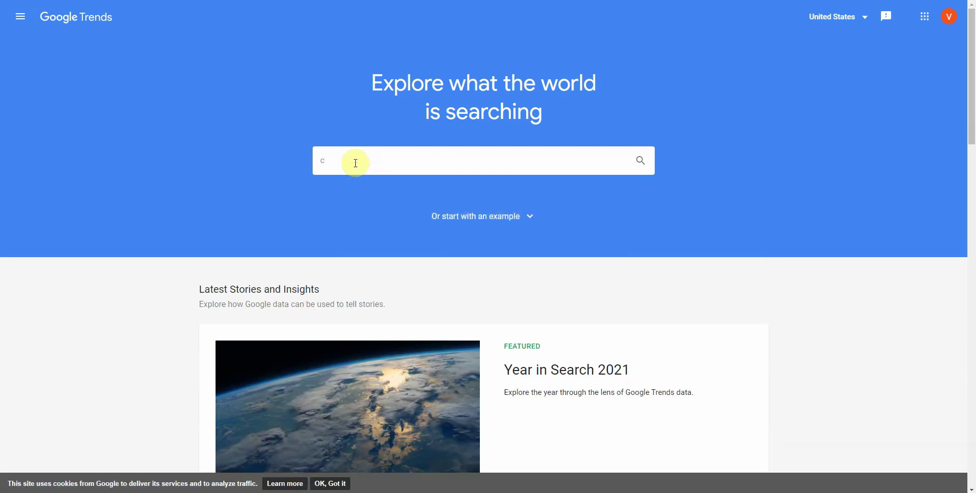
{"action": "type", "text": "rypto"}
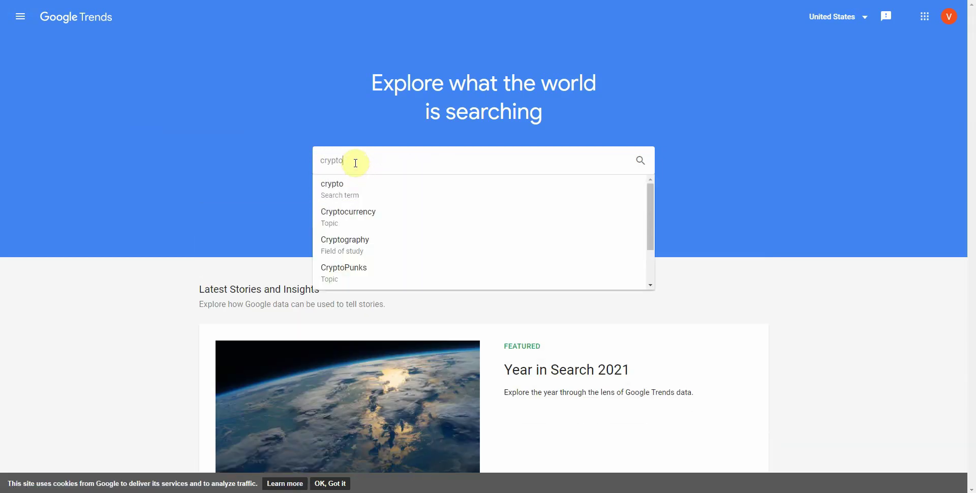
{"action": "key", "text": "Return"}
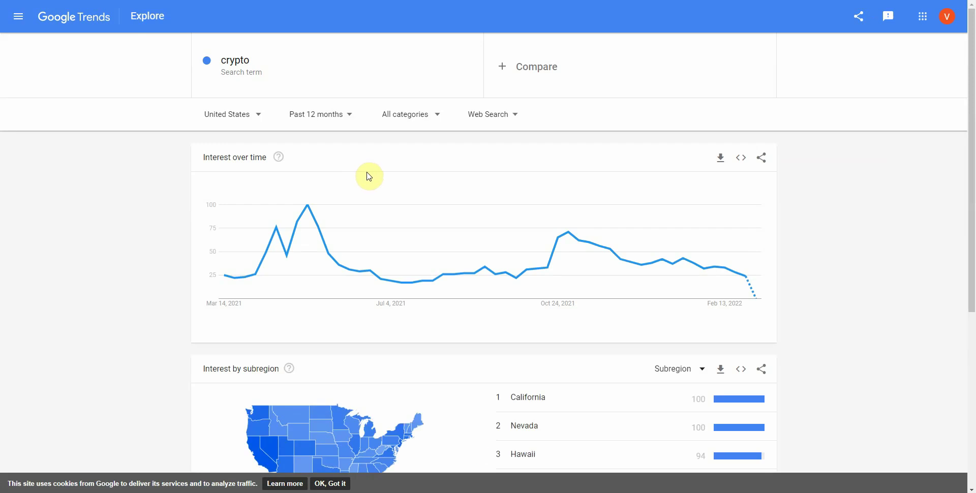
{"action": "left_click_drag", "start_coordinate": [972, 153], "coordinate": [971, 328]}
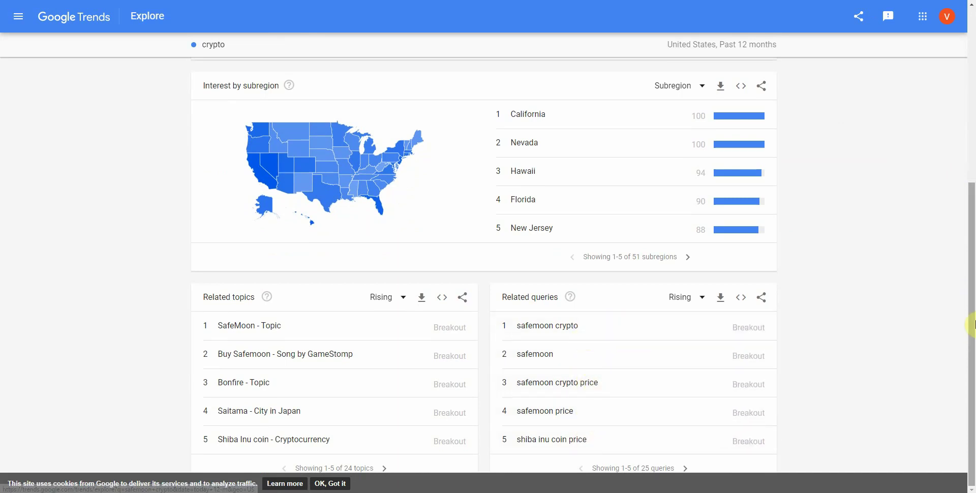
{"action": "left_click", "coordinate": [699, 302]}
{"action": "left_click", "coordinate": [698, 304]}
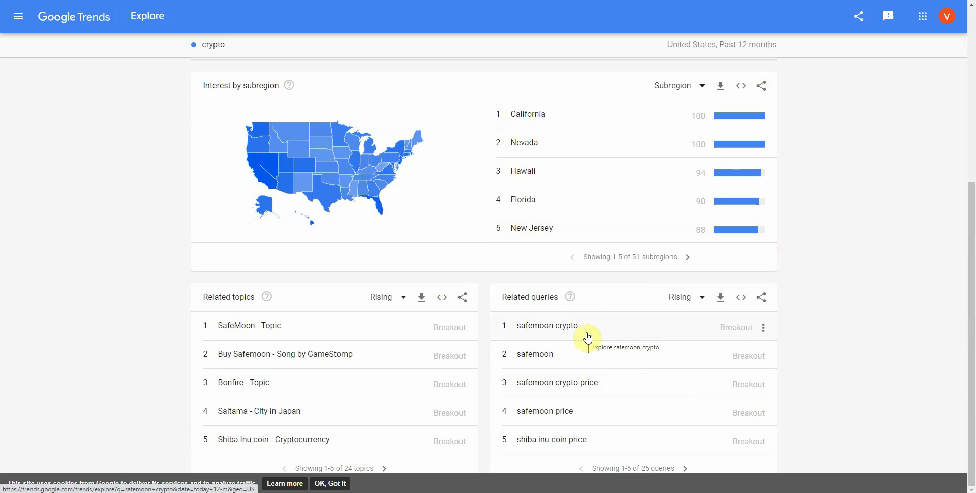
{"action": "left_click_drag", "start_coordinate": [972, 295], "coordinate": [971, 129]}
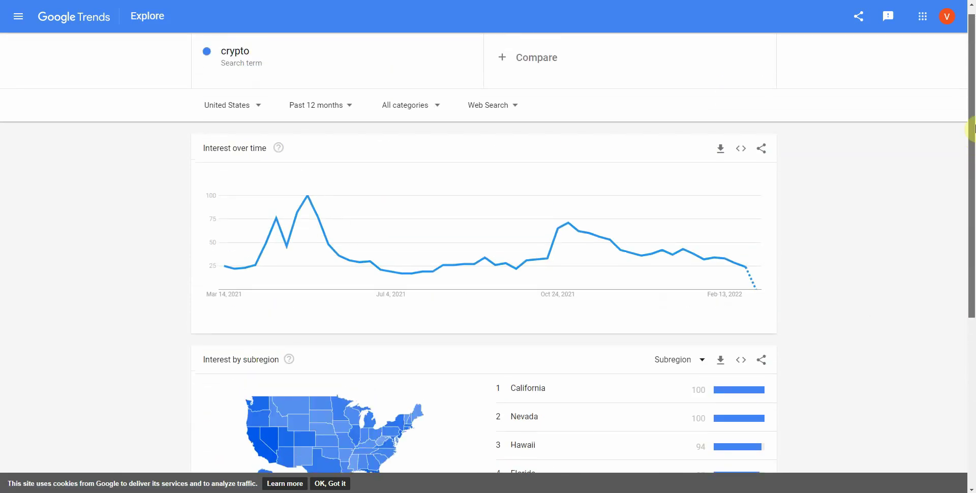
{"action": "left_click_drag", "start_coordinate": [972, 129], "coordinate": [972, 301]}
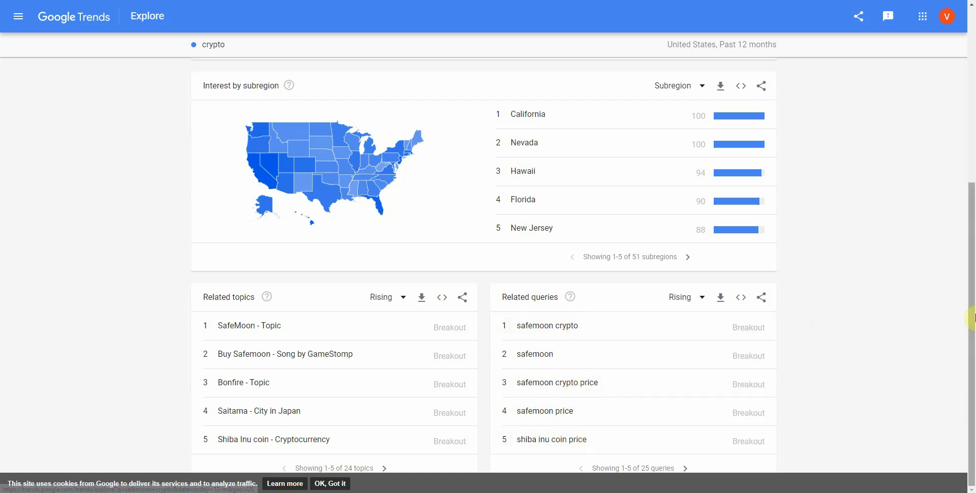
{"action": "left_click_drag", "start_coordinate": [972, 318], "coordinate": [972, 265]}
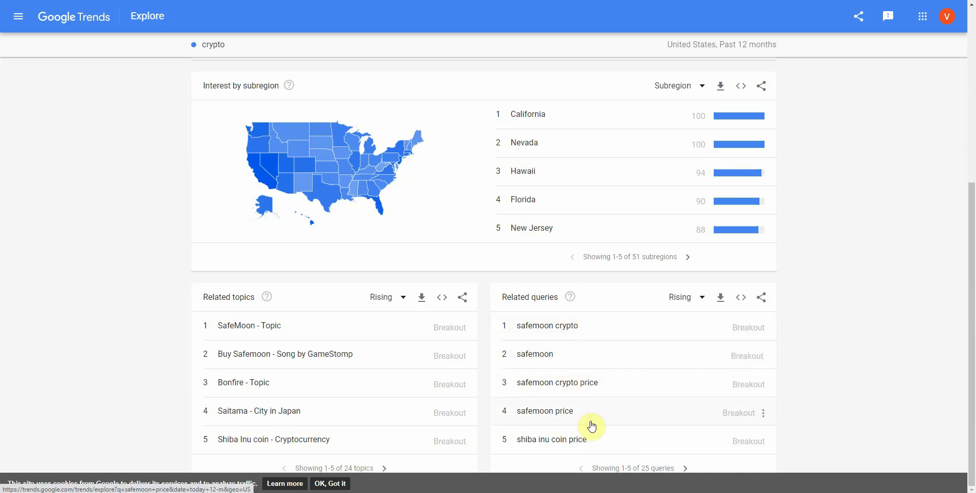
{"action": "left_click_drag", "start_coordinate": [972, 348], "coordinate": [971, 140]}
{"action": "mouse_move", "coordinate": [747, 283]}
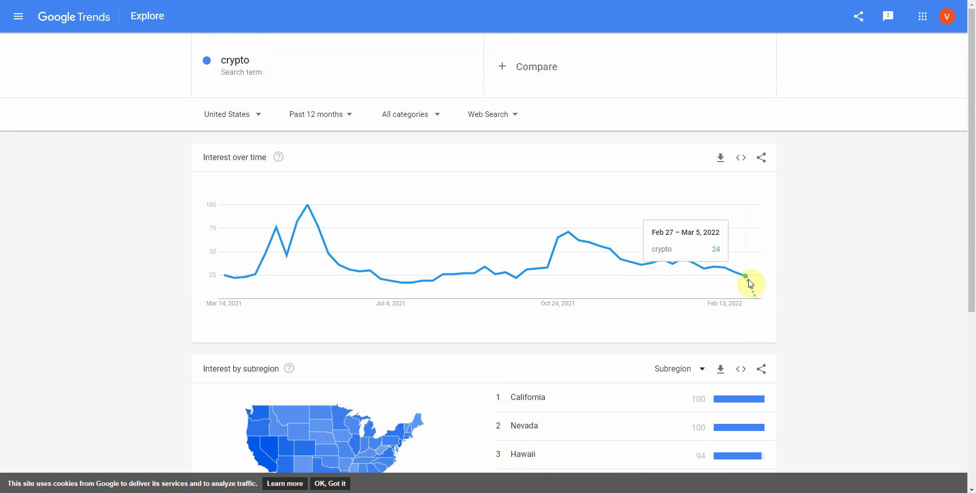
{"action": "left_click_drag", "start_coordinate": [971, 290], "coordinate": [971, 190]}
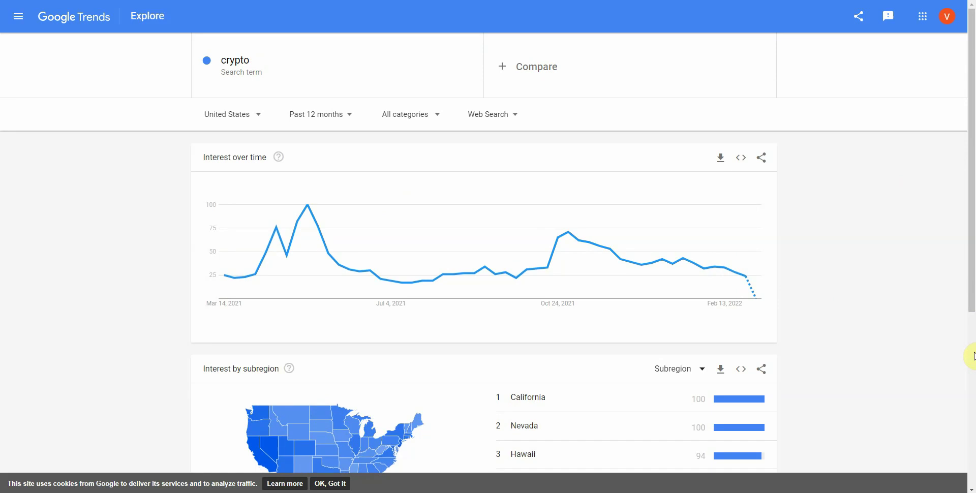
{"action": "left_click_drag", "start_coordinate": [971, 355], "coordinate": [971, 207]}
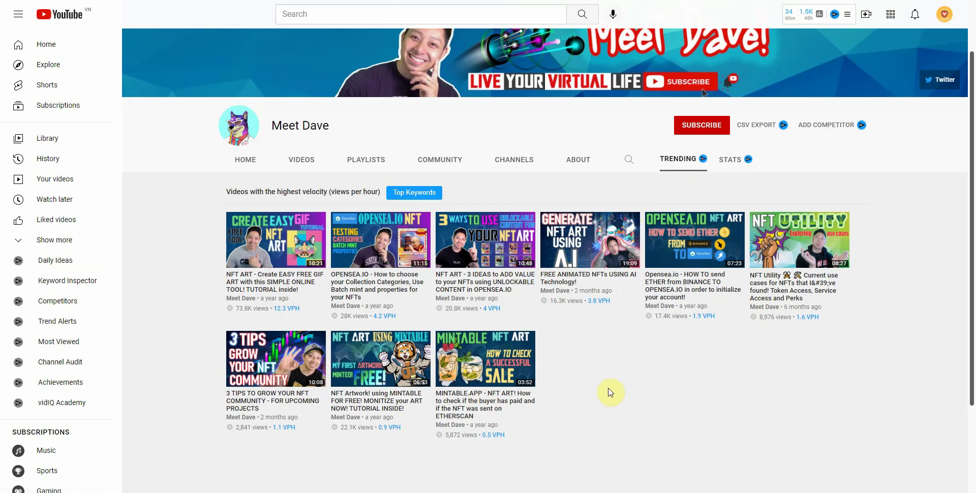
- Scroll Meet Dave's nine trending videos, ranked from 12.3 down to 0.5 VPH
{"action": "mouse_move", "coordinate": [969, 305]}
{"action": "left_mouse_down"}
{"action": "mouse_move", "coordinate": [966, 397]}
{"action": "mouse_move", "coordinate": [969, 301]}
{"action": "left_mouse_up"}
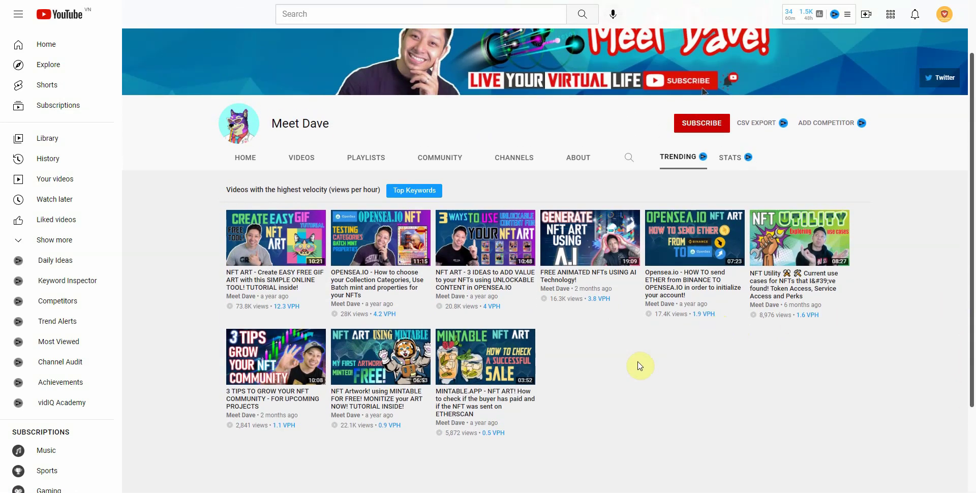